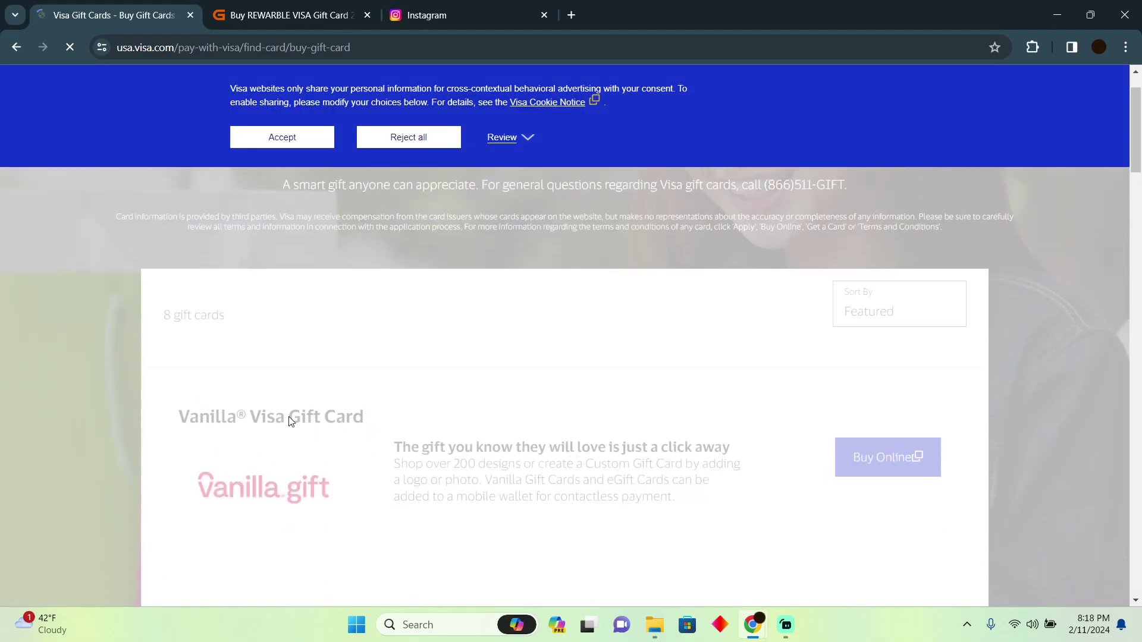
scroll(284, 415, down, 2)
scroll(278, 403, down, 1)
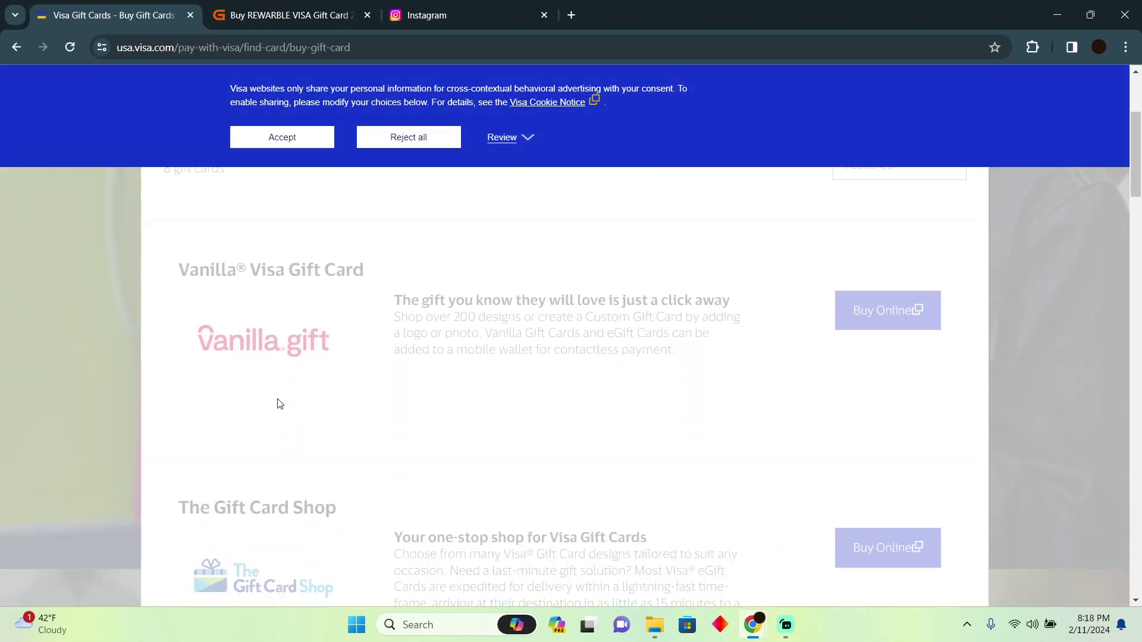
Go back from the Visa gift card listings to the Google results for 'visa gift card'
key(alt+Left)
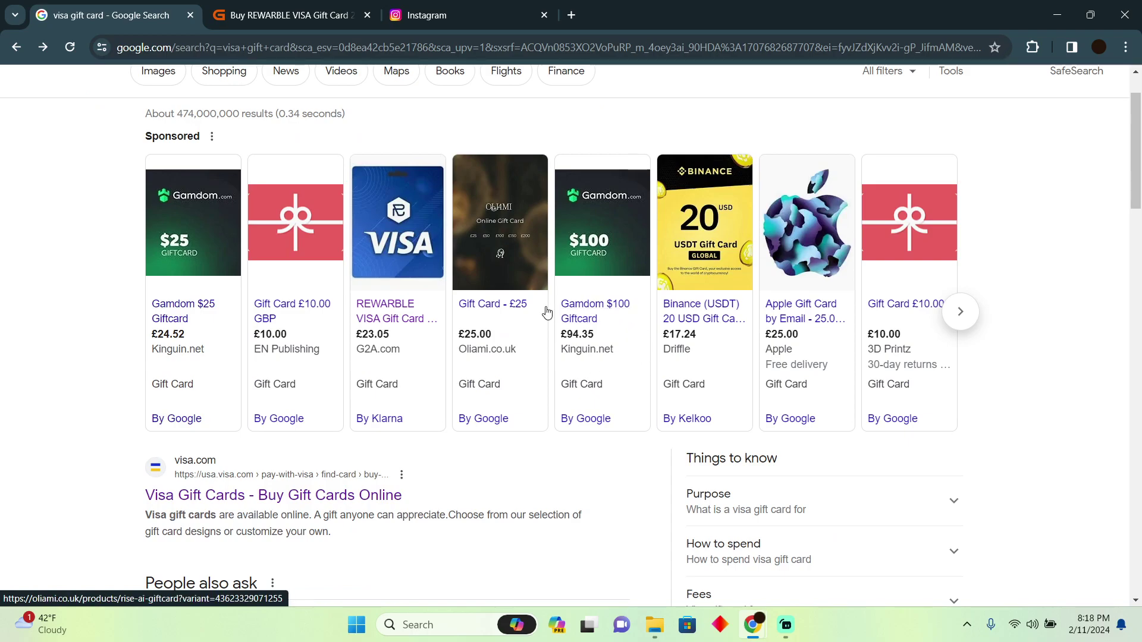
mouse_move(482, 330)
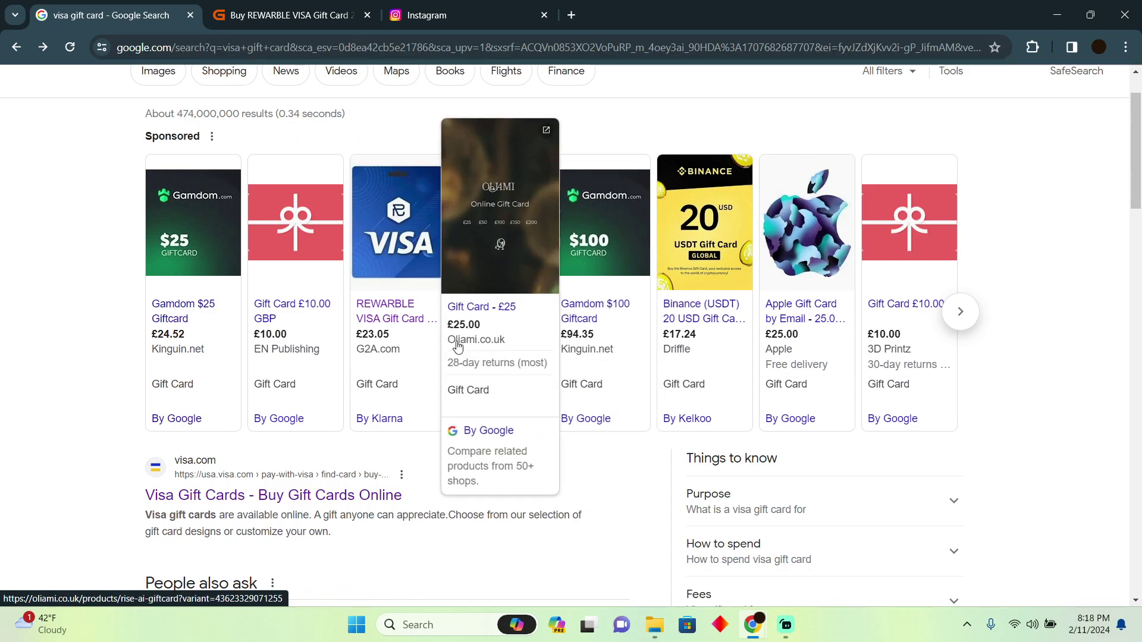
scroll(185, 359, down, 1)
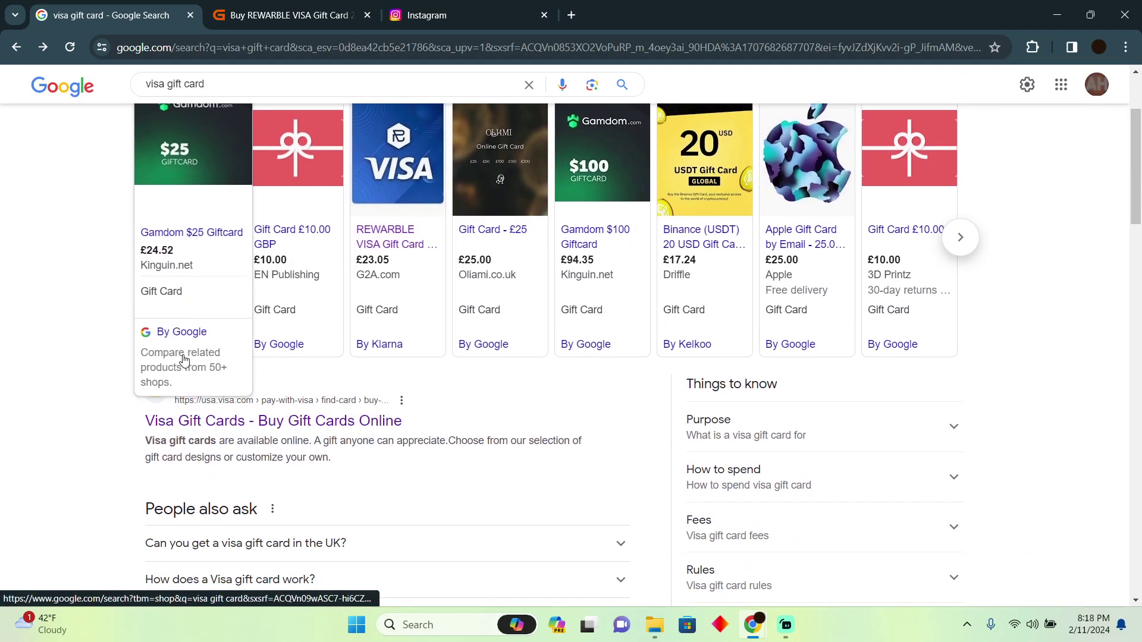
scroll(102, 365, down, 1)
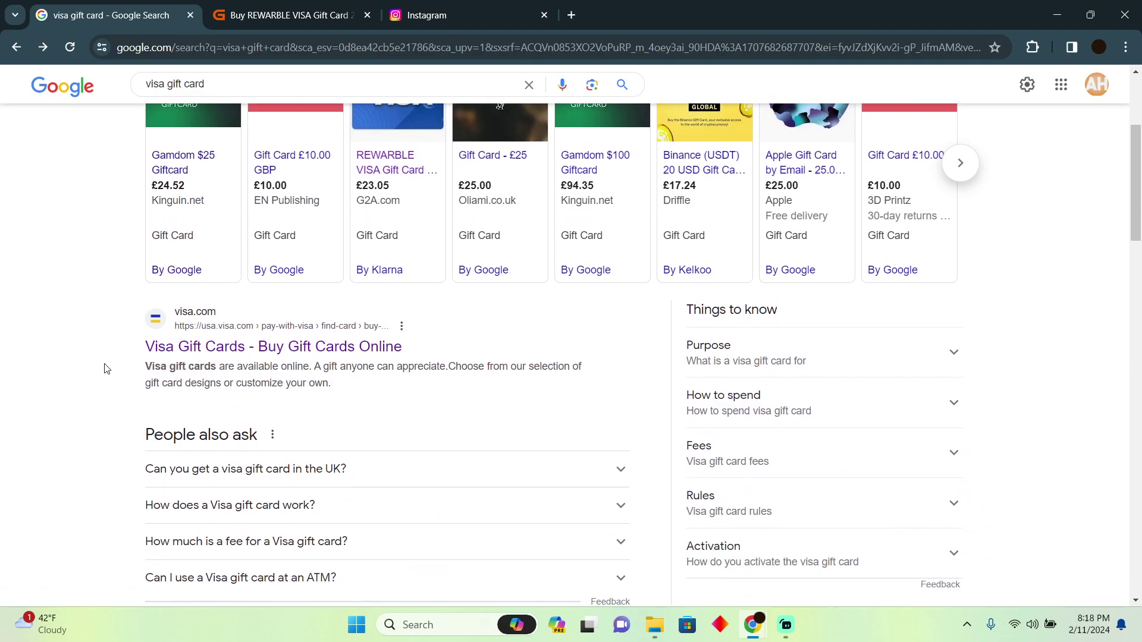
scroll(81, 361, up, 1)
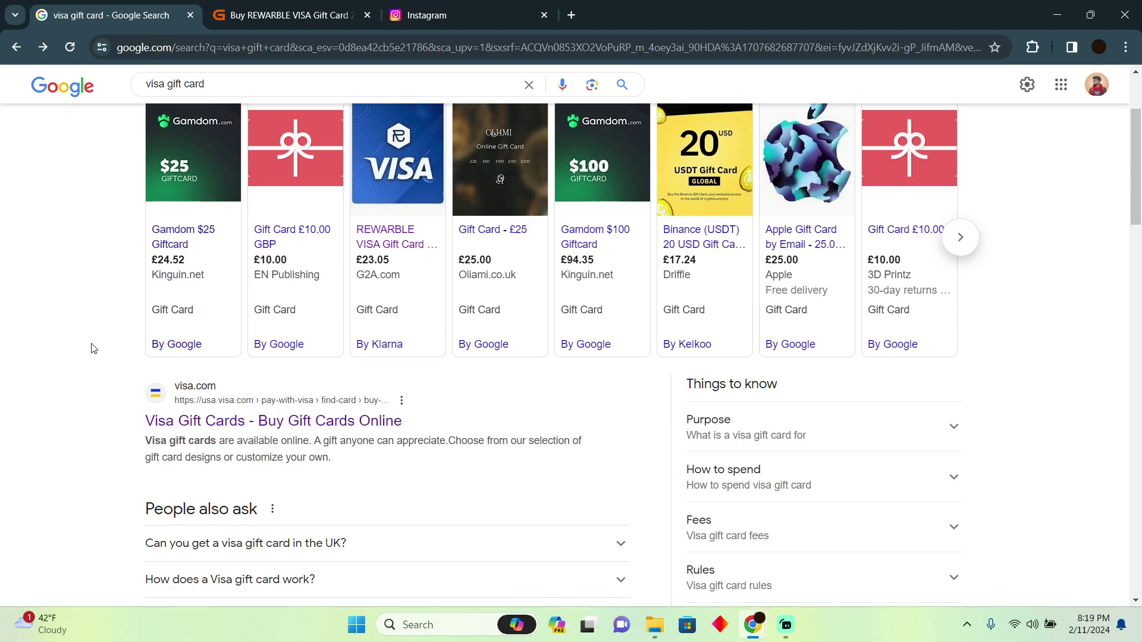
scroll(357, 308, down, 2)
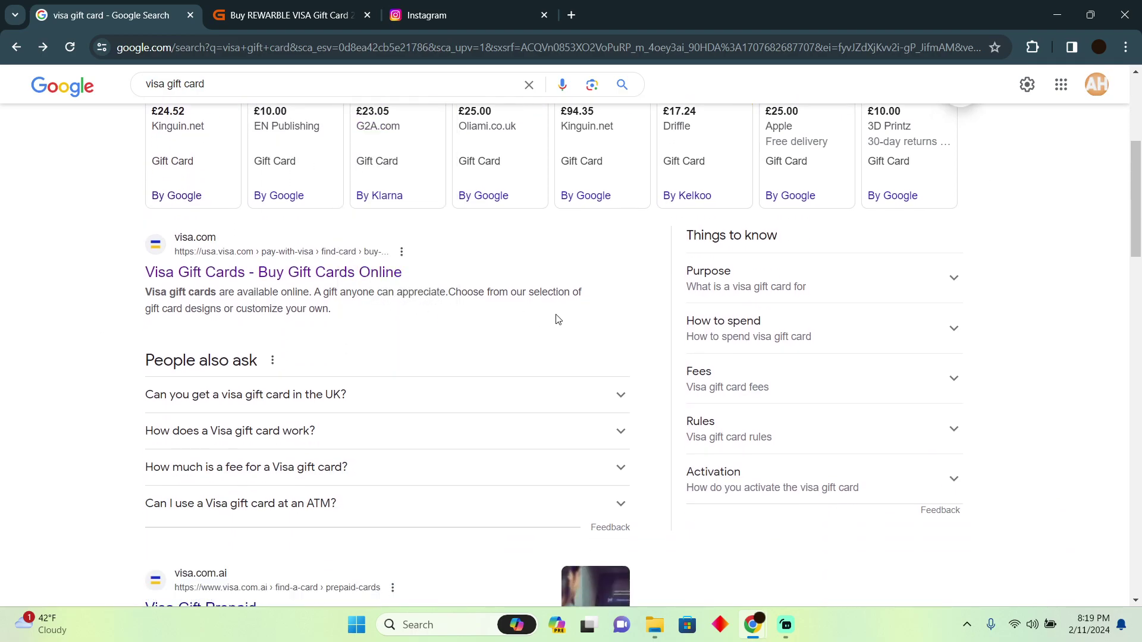
scroll(591, 310, up, 2)
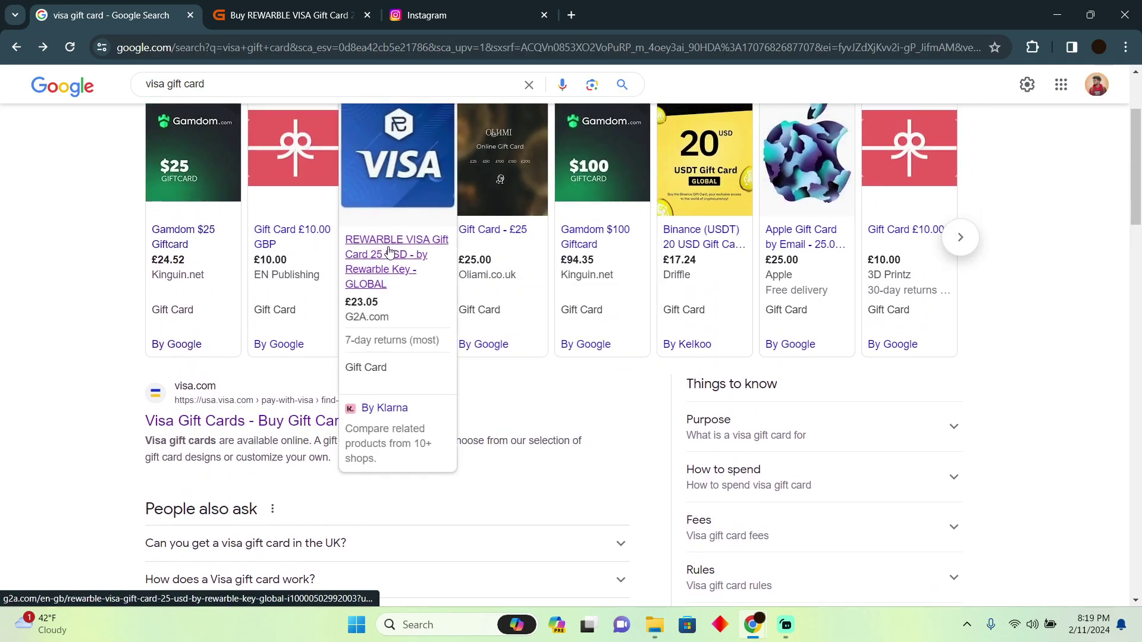